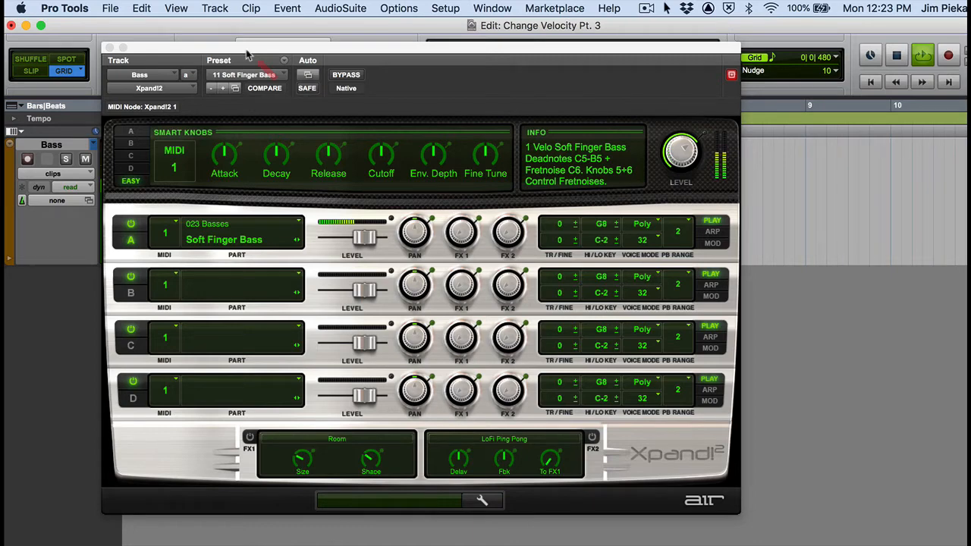
Move the Xpand!2 window aside to audition the Bass clip, and show the velocity lane beneath the track.
{"action": "left_click_drag", "start_coordinate": [247, 50], "coordinate": [970, 90]}
{"action": "key", "text": "space"}
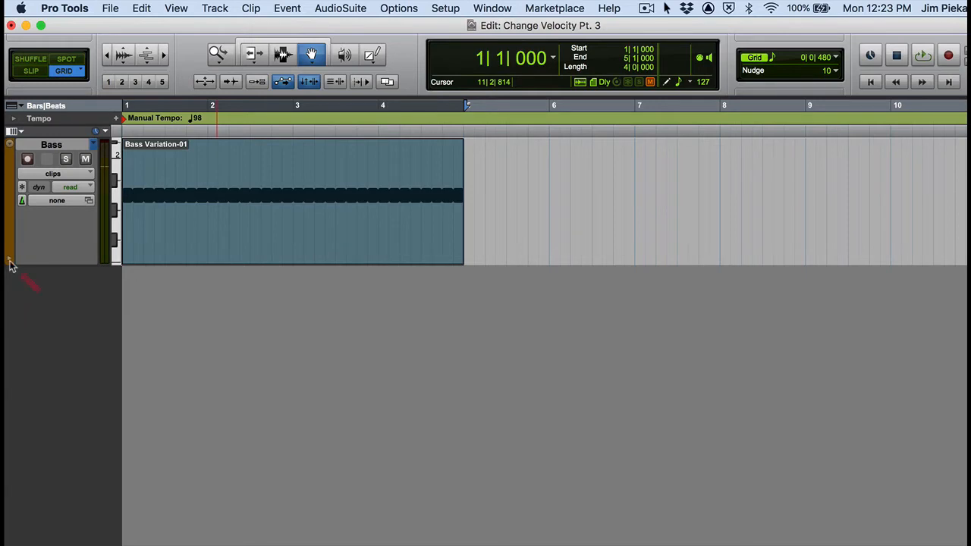
{"action": "left_click", "coordinate": [11, 263]}
{"action": "left_click", "coordinate": [9, 260]}
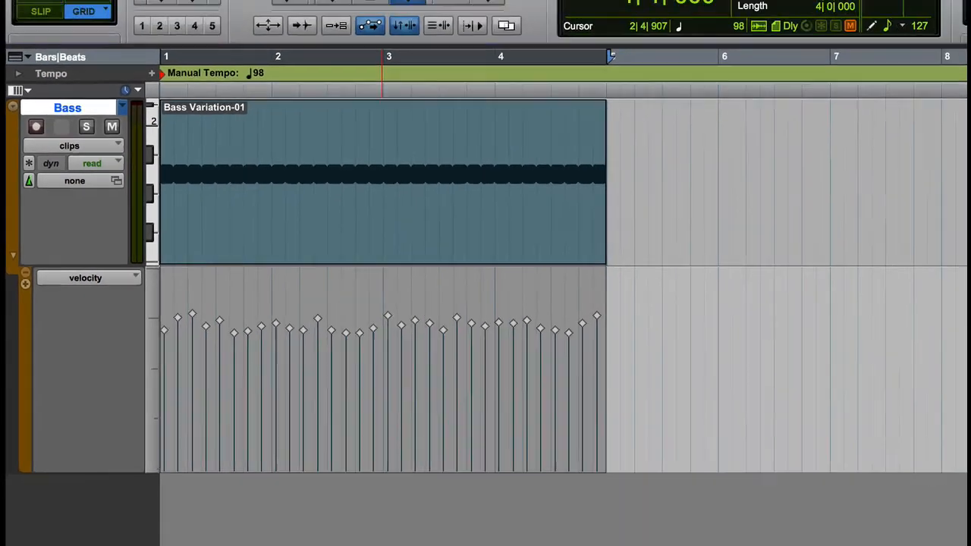
Open the Change Velocity event operation for the Bass clip.
{"action": "left_click", "coordinate": [290, 6]}
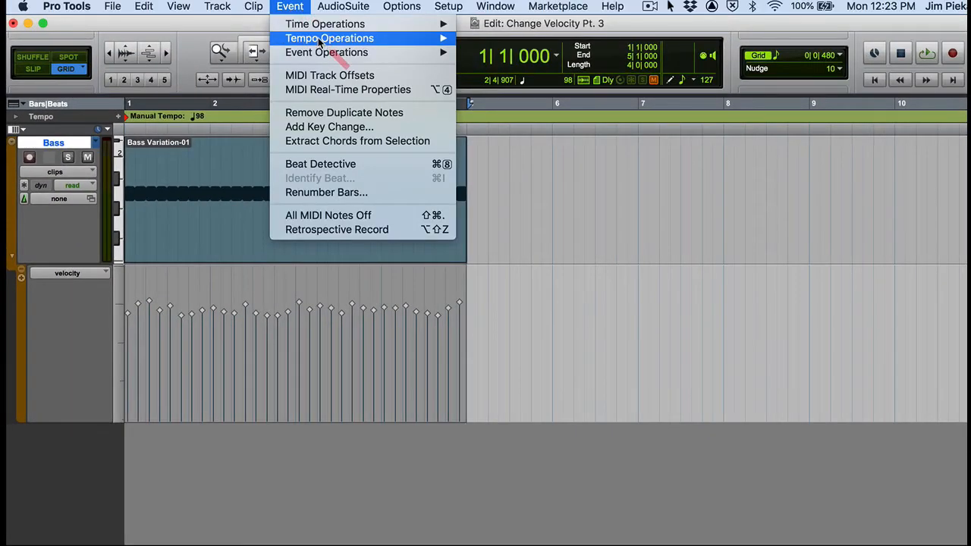
{"action": "mouse_move", "coordinate": [319, 44]}
{"action": "left_click", "coordinate": [543, 89]}
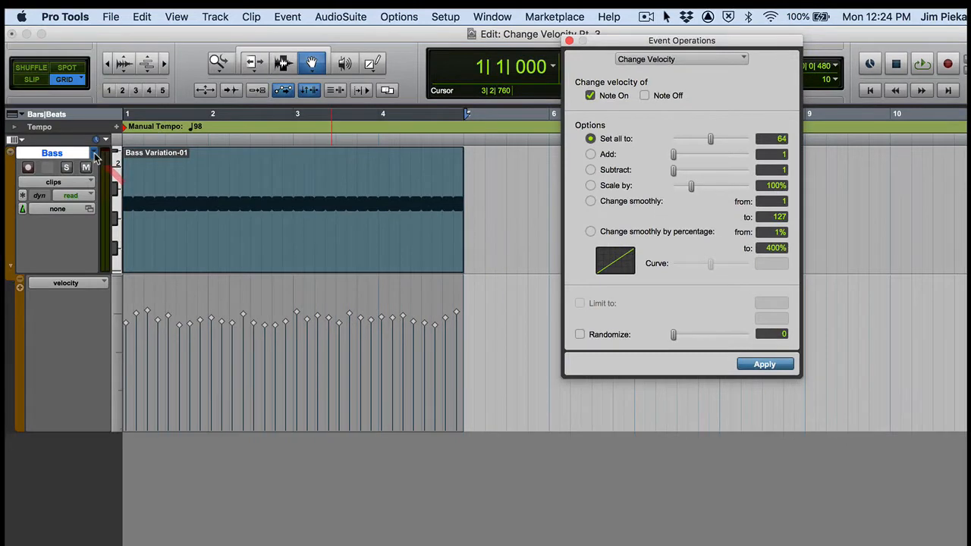
Switch the Bass track to the Bass All 127 playlist, then select its clip and play it back.
{"action": "left_click", "coordinate": [97, 157]}
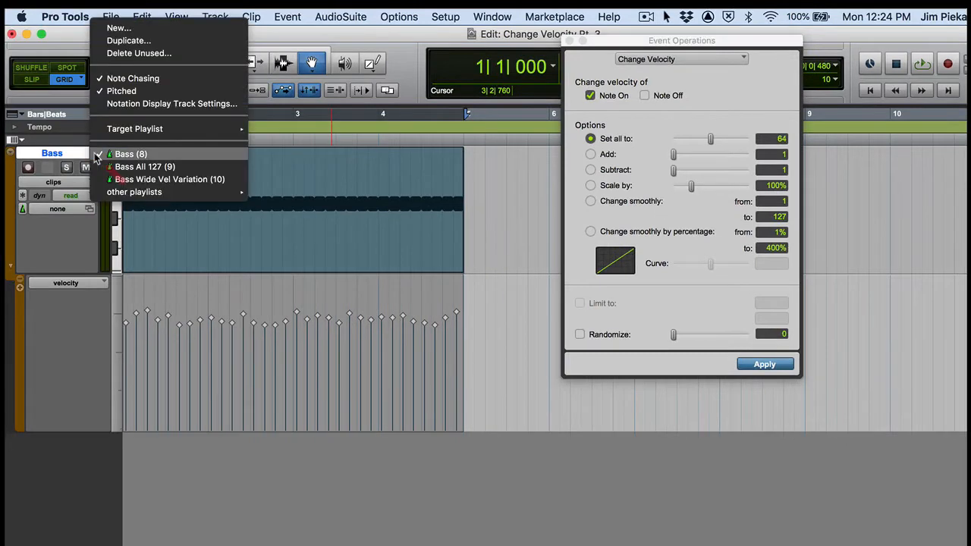
{"action": "left_click", "coordinate": [117, 167]}
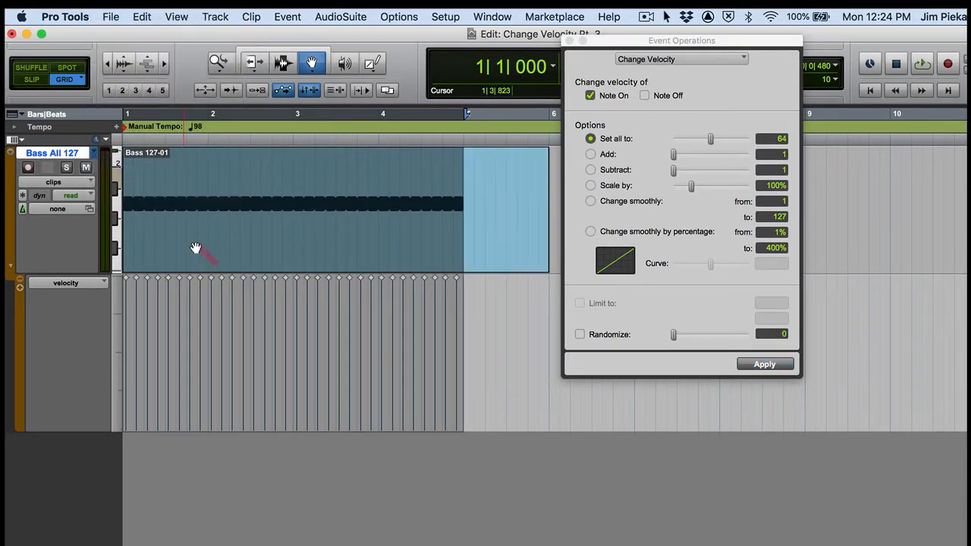
{"action": "left_click", "coordinate": [344, 242]}
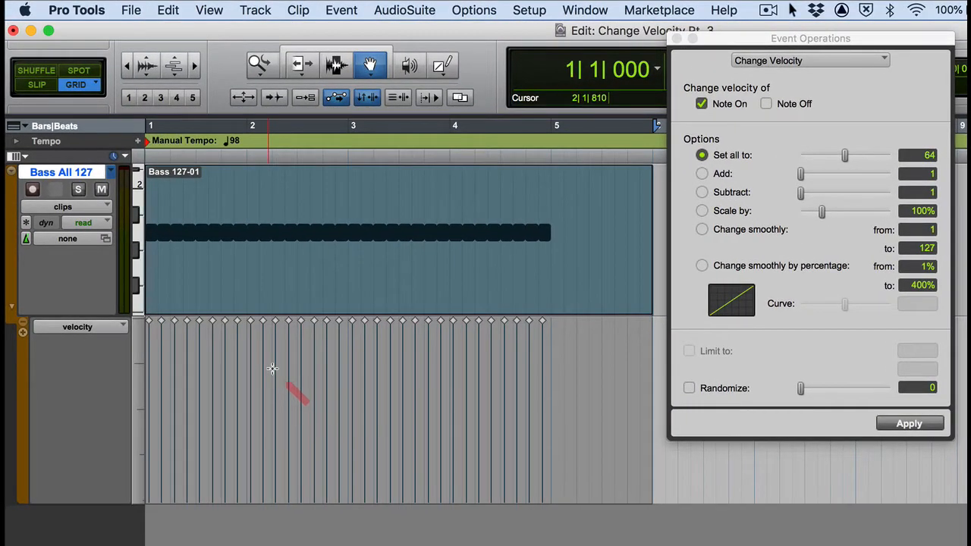
{"action": "key", "text": "space"}
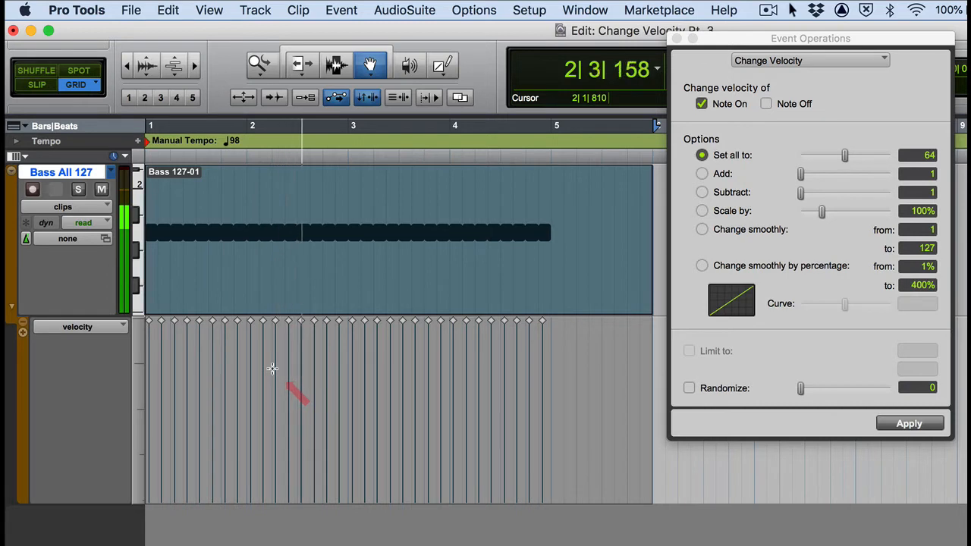
{"action": "key", "text": "space"}
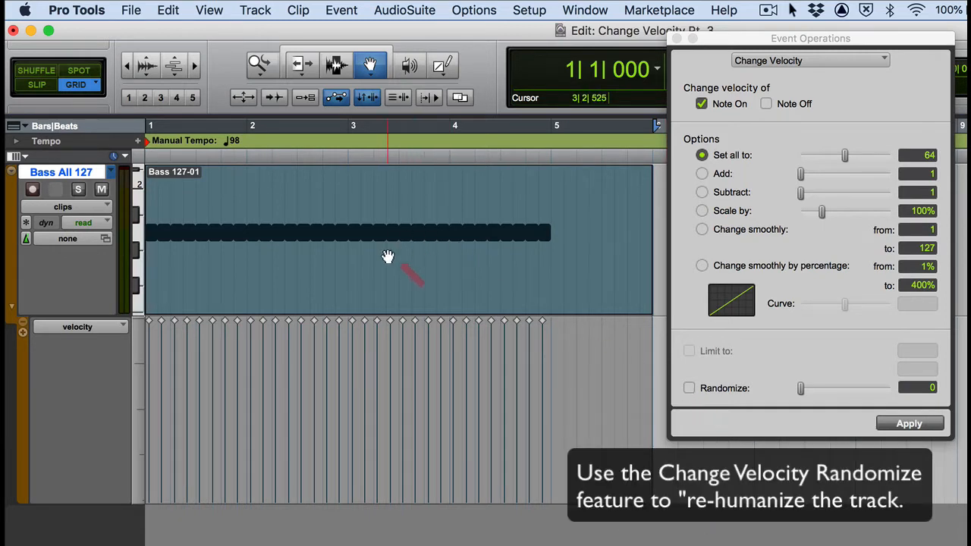
Change the Bass All 127 track view to notes and select all its notes.
{"action": "left_click", "coordinate": [83, 207]}
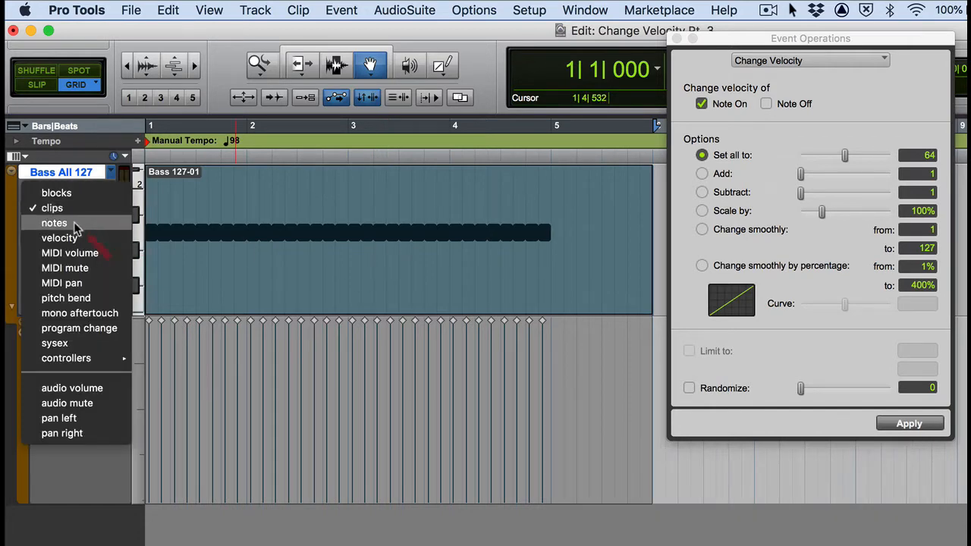
{"action": "left_click", "coordinate": [74, 225]}
{"action": "left_click_drag", "start_coordinate": [552, 191], "coordinate": [84, 255]}
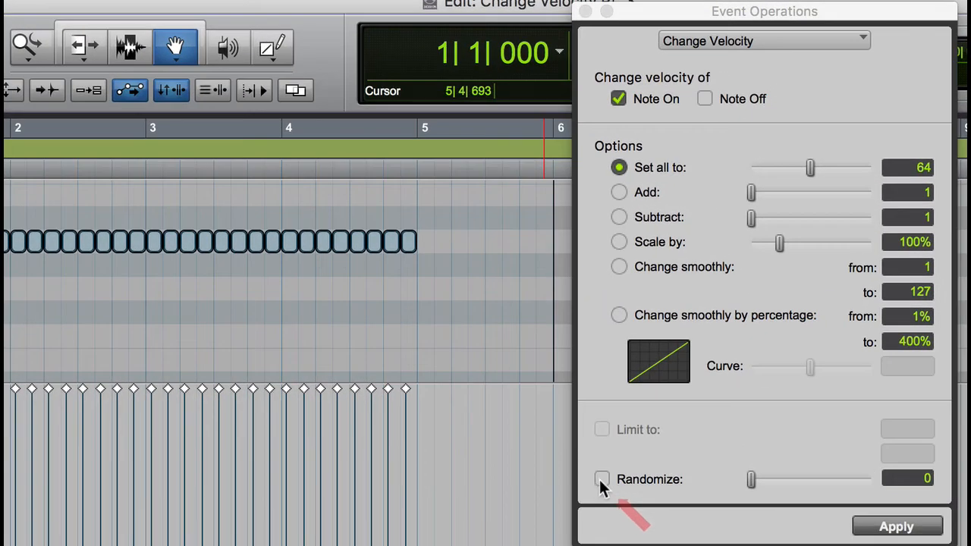
Apply Change Velocity to the selected notes with Set all to at 127 and Randomize enabled at 17.
{"action": "left_click", "coordinate": [658, 420]}
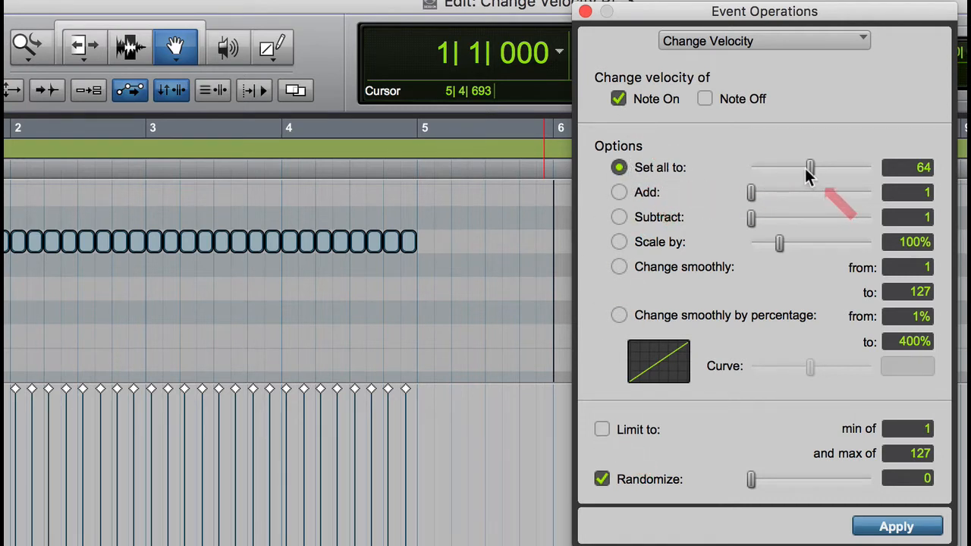
{"action": "left_click_drag", "start_coordinate": [808, 168], "coordinate": [888, 190]}
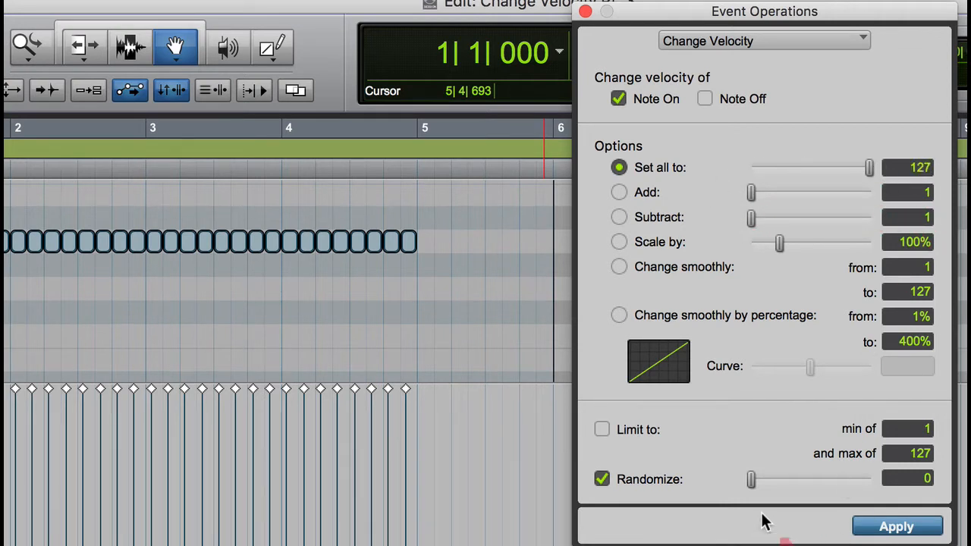
{"action": "left_click_drag", "start_coordinate": [750, 486], "coordinate": [768, 487]}
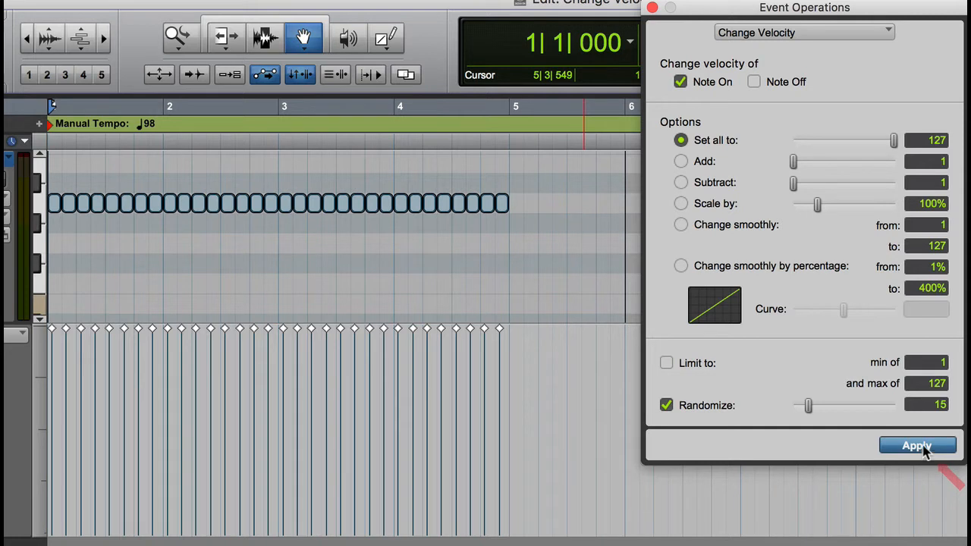
{"action": "left_click", "coordinate": [935, 407]}
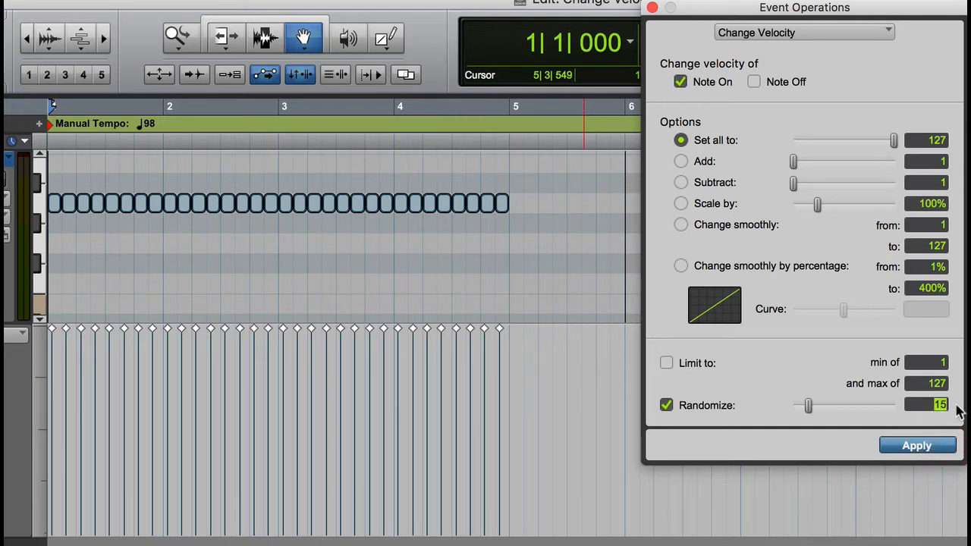
{"action": "type", "text": "17"}
{"action": "left_click", "coordinate": [754, 391]}
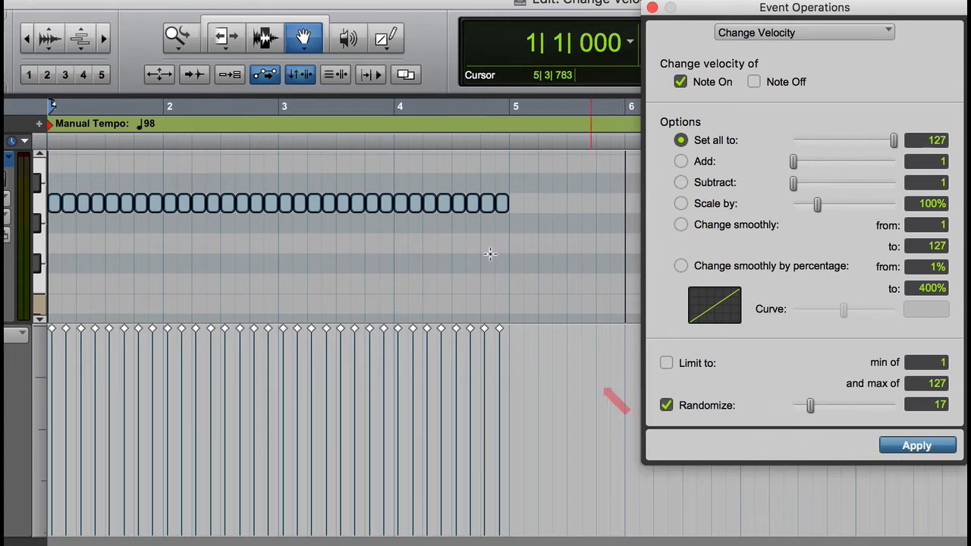
{"action": "left_click", "coordinate": [927, 447]}
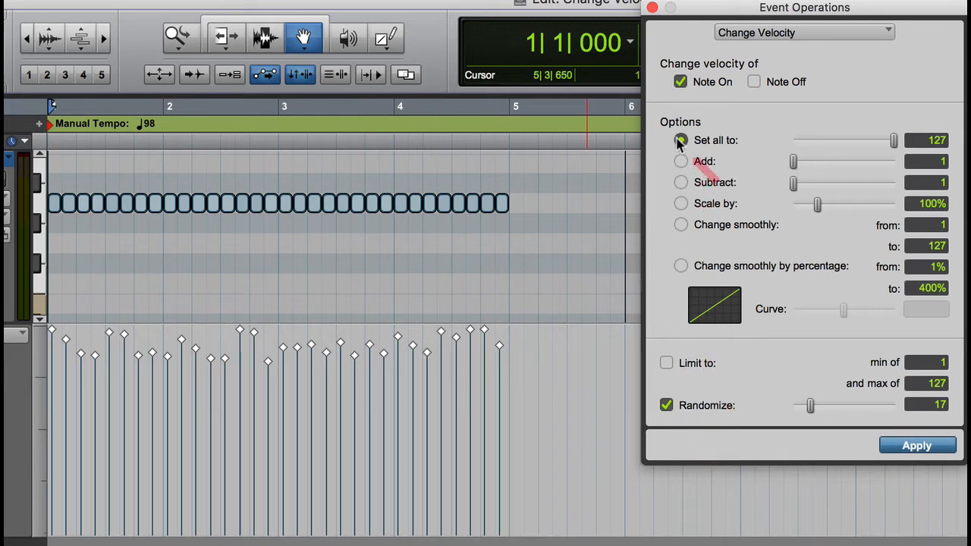
Switch the Change Velocity option from Set all to to Add, keeping Randomize enabled.
{"action": "left_click", "coordinate": [666, 404]}
{"action": "left_click", "coordinate": [680, 161]}
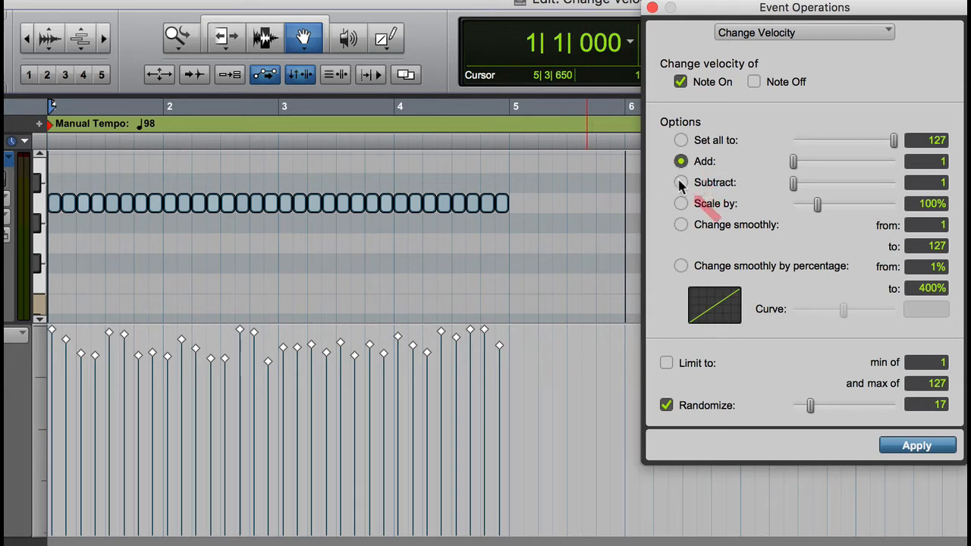
{"action": "left_click", "coordinate": [681, 183]}
{"action": "left_click", "coordinate": [680, 161]}
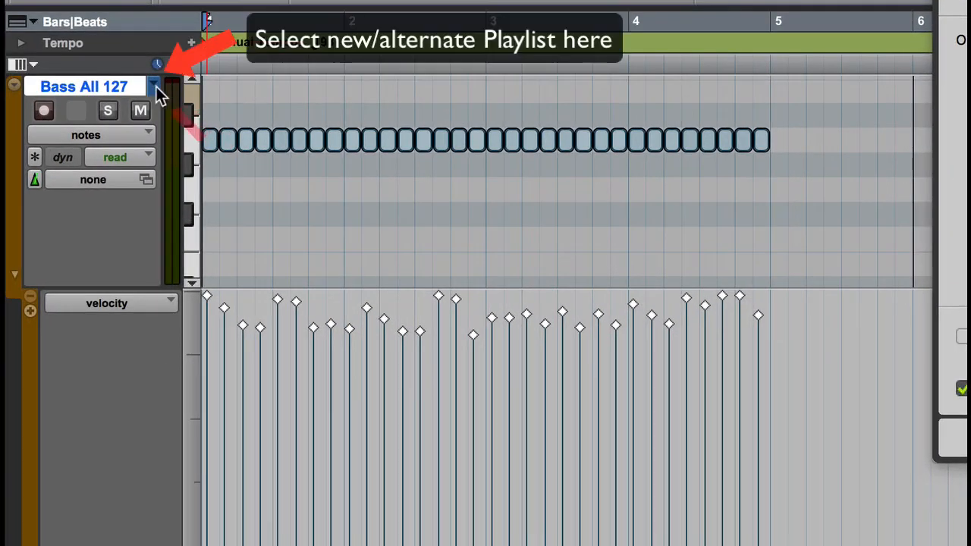
Switch to the Bass Wide Vel Variation playlist, select its notes from bar 1 to bar 5 and play them.
{"action": "left_click", "coordinate": [155, 86]}
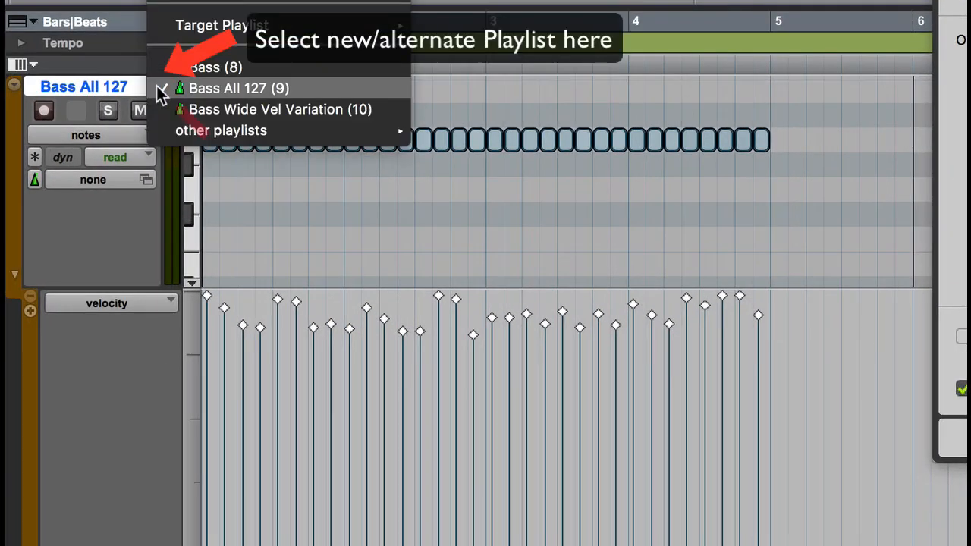
{"action": "left_click", "coordinate": [167, 109]}
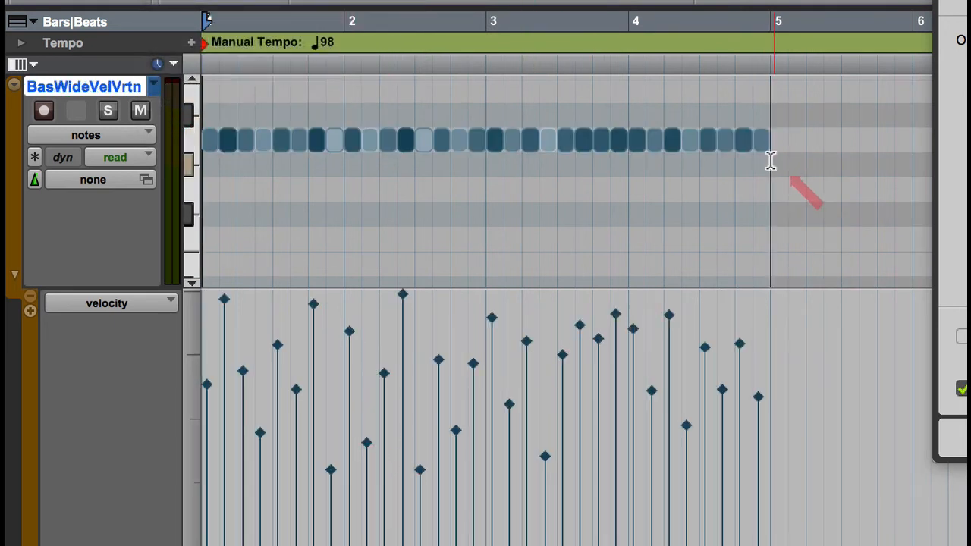
{"action": "left_click_drag", "start_coordinate": [770, 161], "coordinate": [182, 193]}
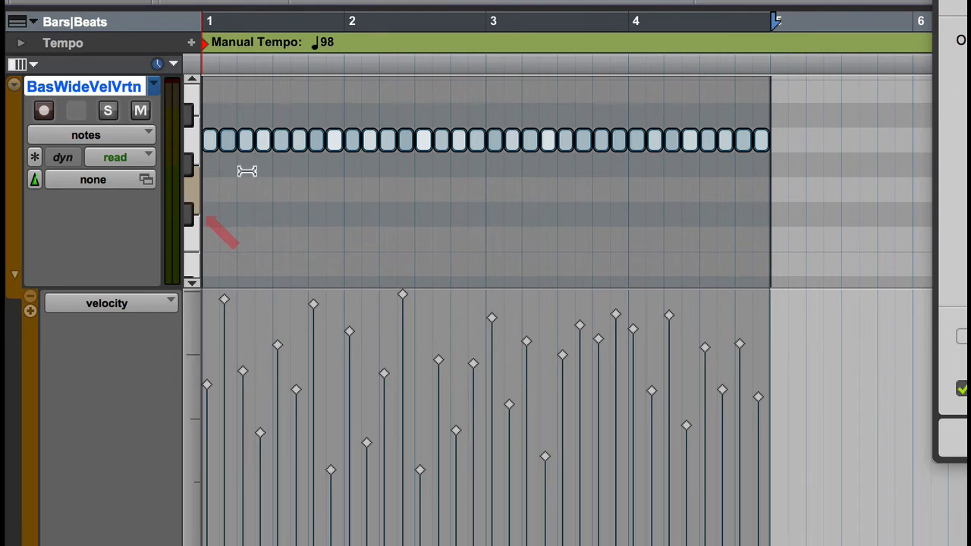
{"action": "key", "text": "space"}
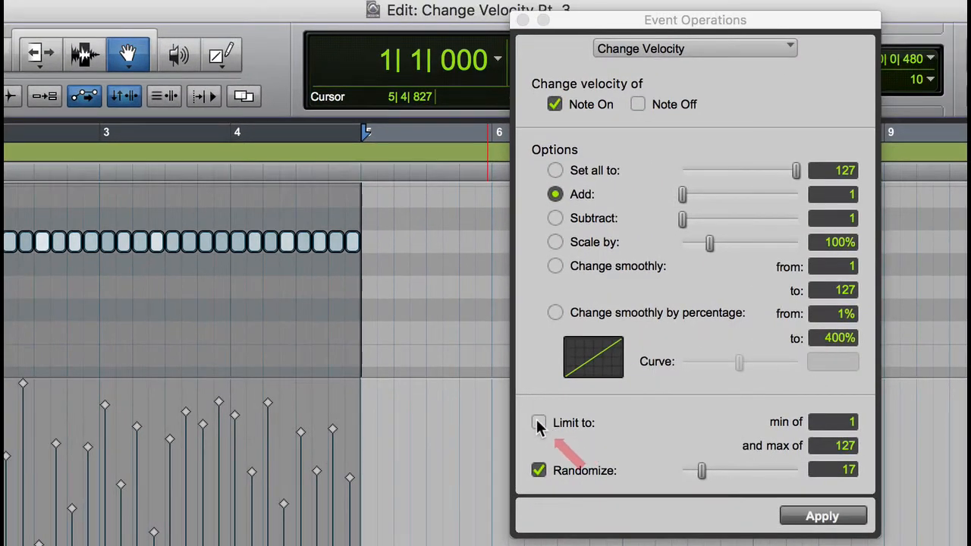
Turn on Limit to with Randomize off, compare its availability under Set all to, and return to the Add option.
{"action": "left_click", "coordinate": [537, 424]}
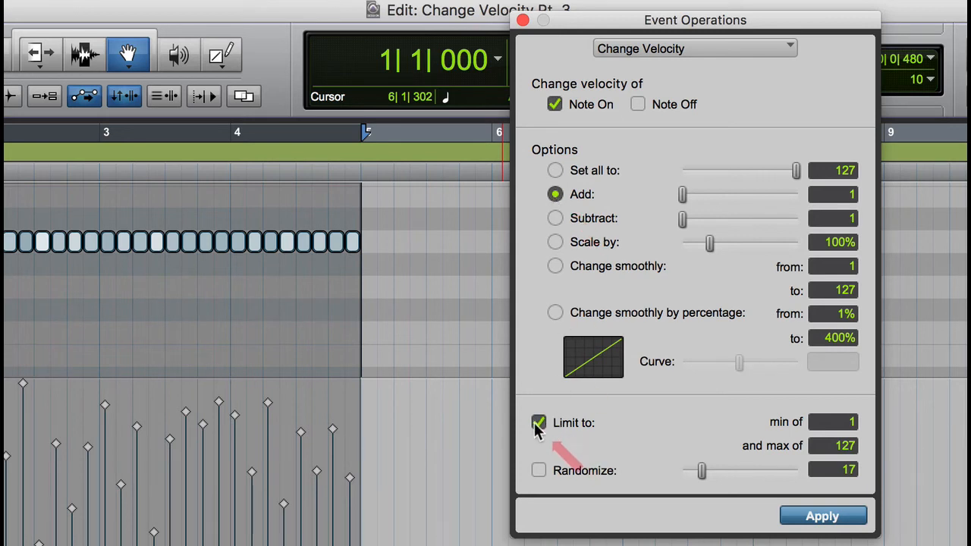
{"action": "left_click", "coordinate": [556, 172]}
{"action": "left_click", "coordinate": [555, 194]}
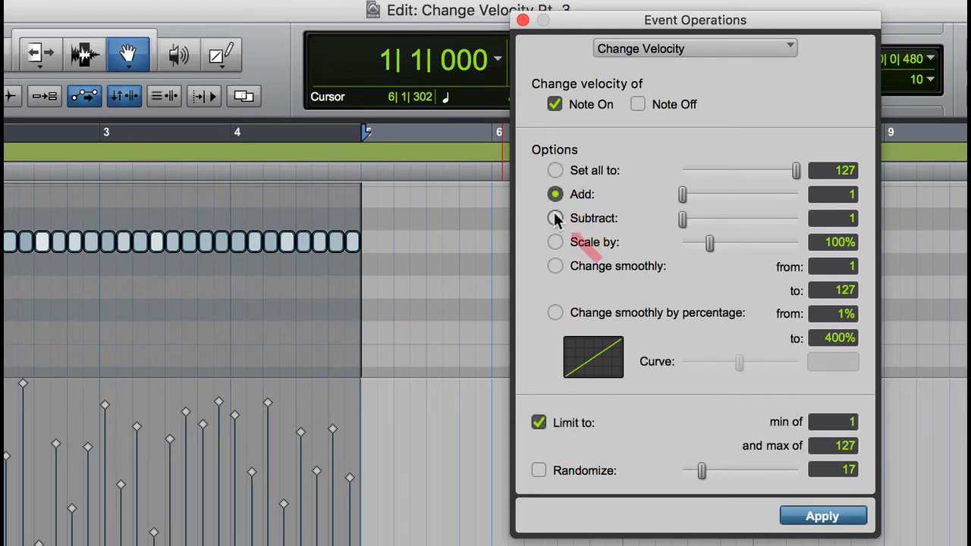
{"action": "left_click", "coordinate": [556, 172]}
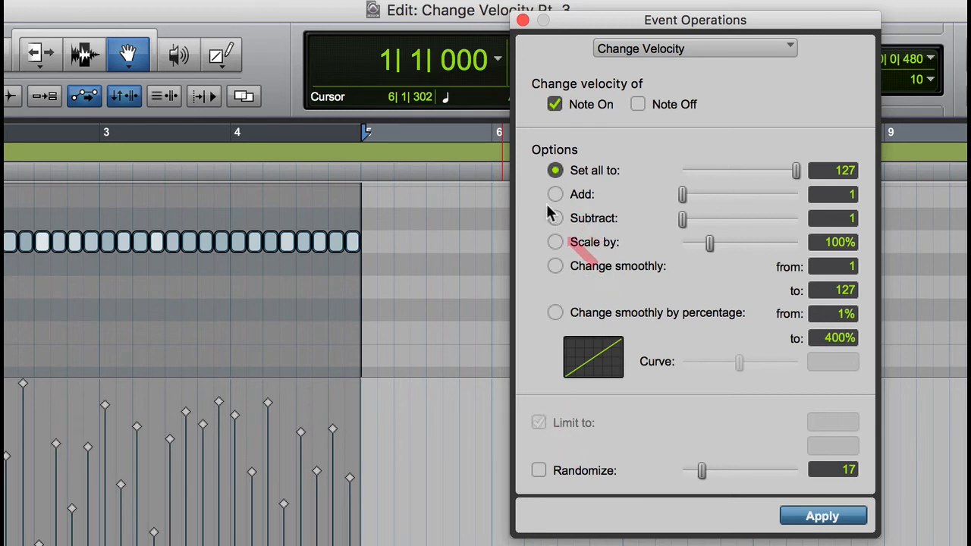
{"action": "left_click", "coordinate": [555, 194]}
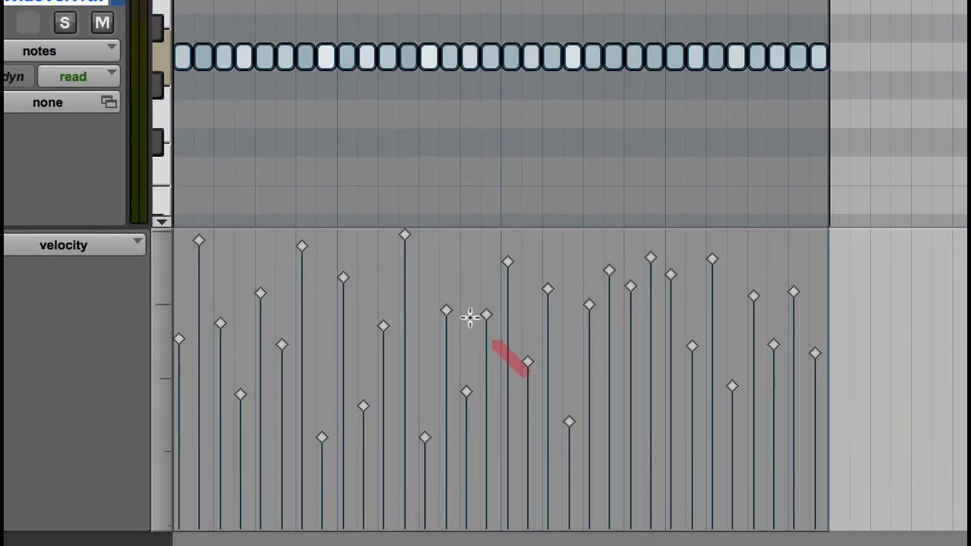
Check the velocity values of several individual notes in the wide variation playlist's velocity lane.
{"action": "left_click", "coordinate": [315, 369]}
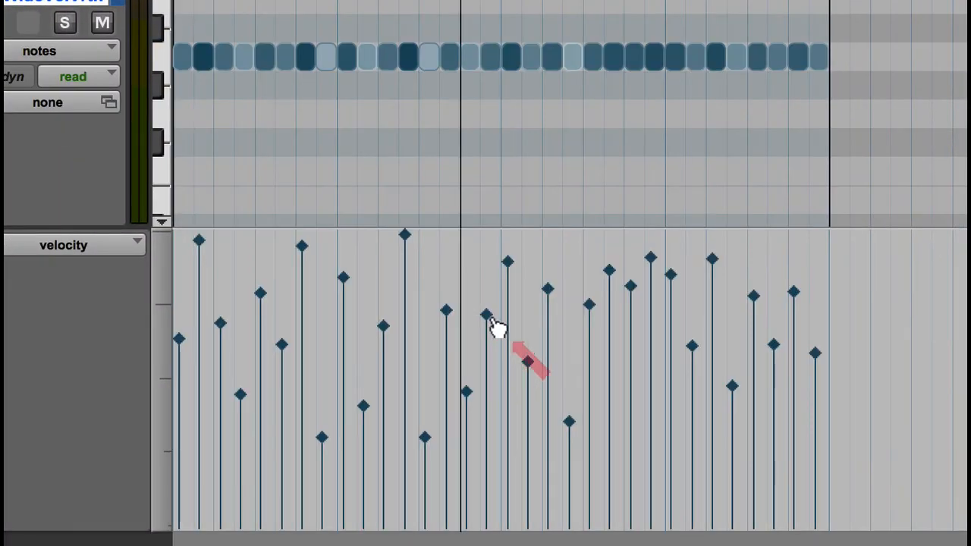
{"action": "left_click", "coordinate": [487, 317]}
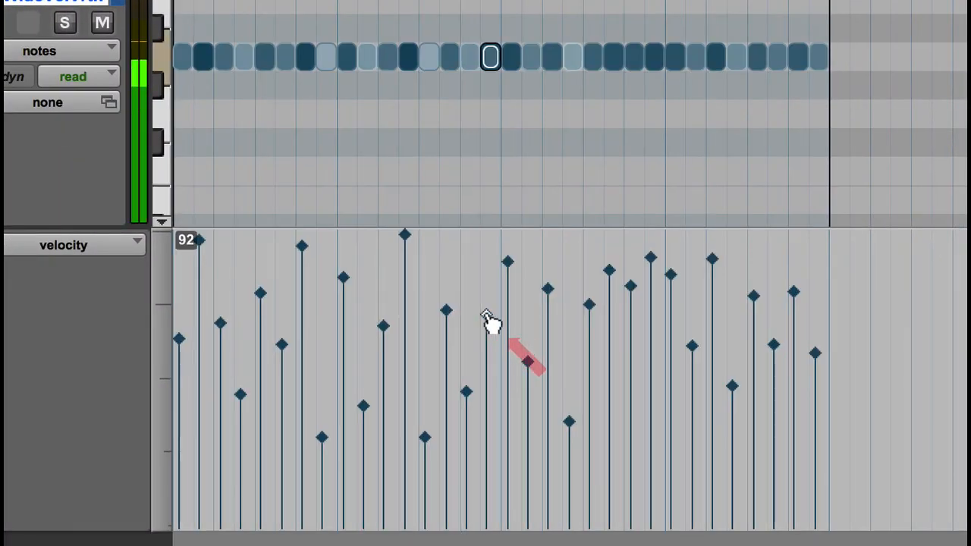
{"action": "left_click", "coordinate": [508, 264]}
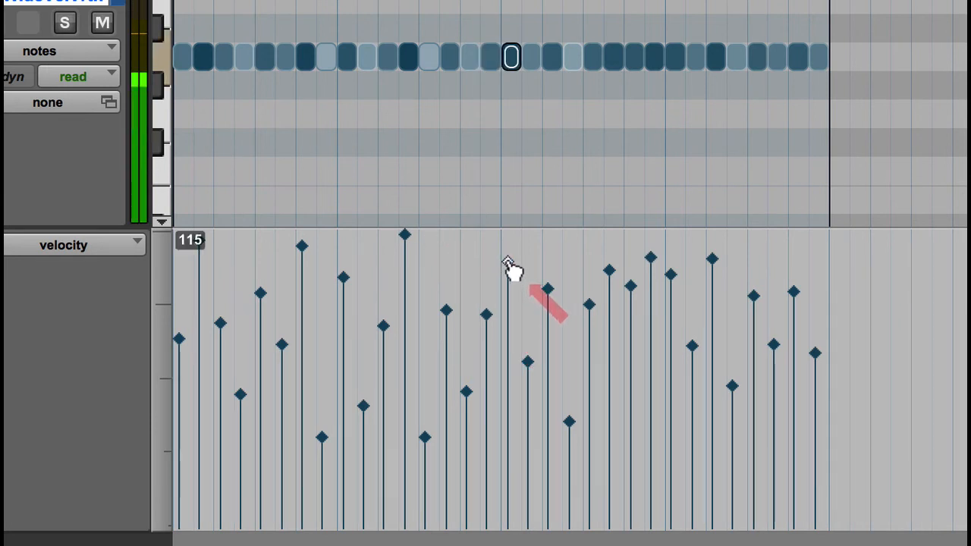
{"action": "left_click", "coordinate": [302, 249]}
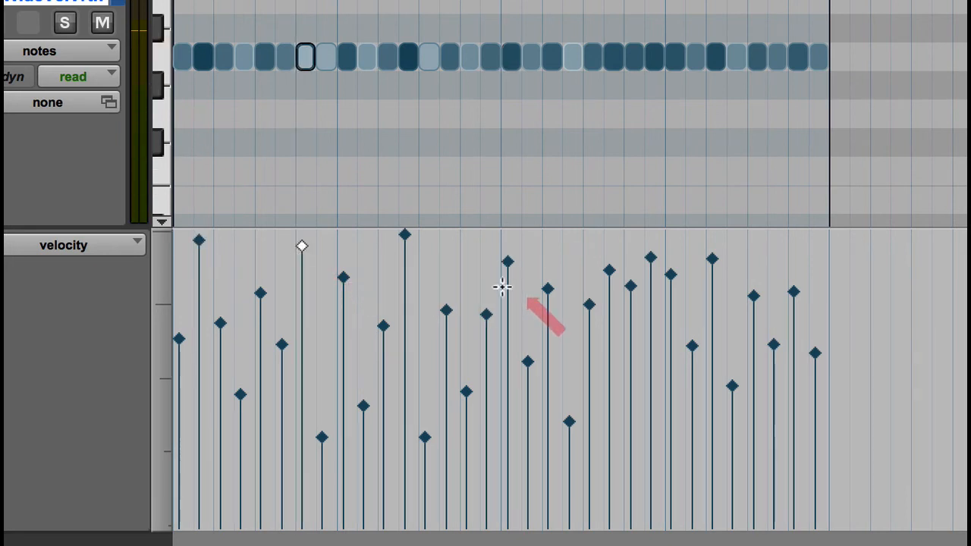
{"action": "left_click", "coordinate": [527, 362]}
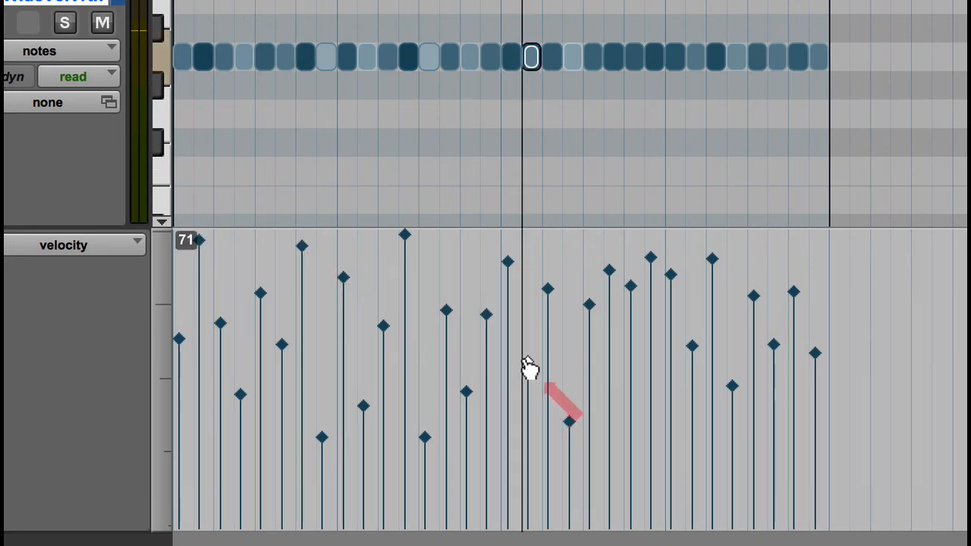
{"action": "left_click", "coordinate": [549, 290]}
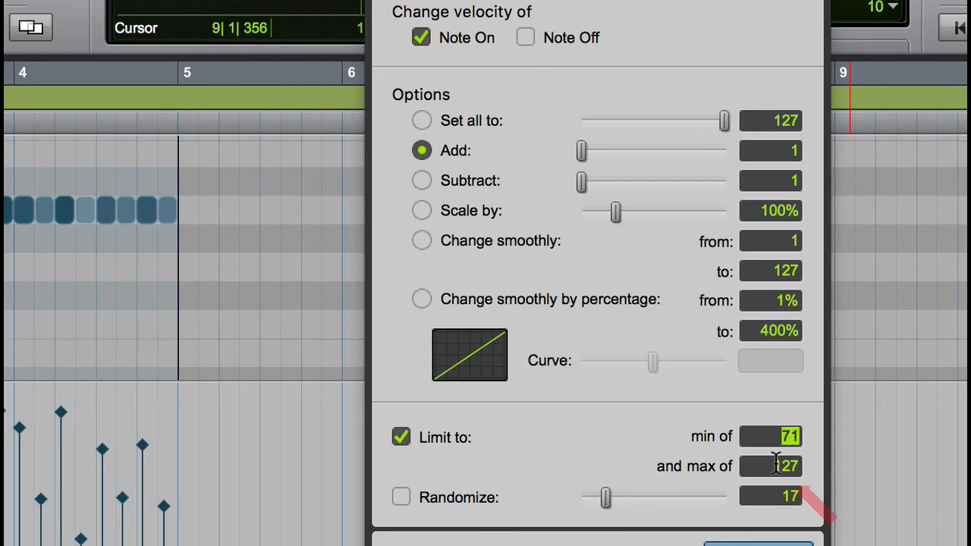
Select all the wide variation notes, set the Limit to maximum to 103 with a minimum of 71, and apply the change.
{"action": "mouse_move", "coordinate": [176, 150]}
{"action": "left_mouse_down"}
{"action": "mouse_move", "coordinate": [180, 248]}
{"action": "mouse_move", "coordinate": [3, 266]}
{"action": "left_mouse_up"}
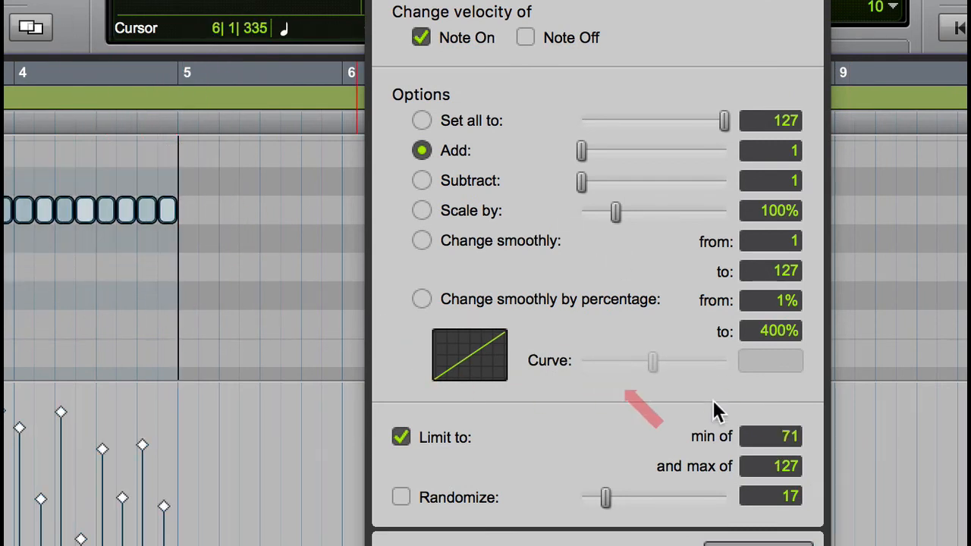
{"action": "left_click", "coordinate": [768, 436]}
{"action": "left_click", "coordinate": [781, 465]}
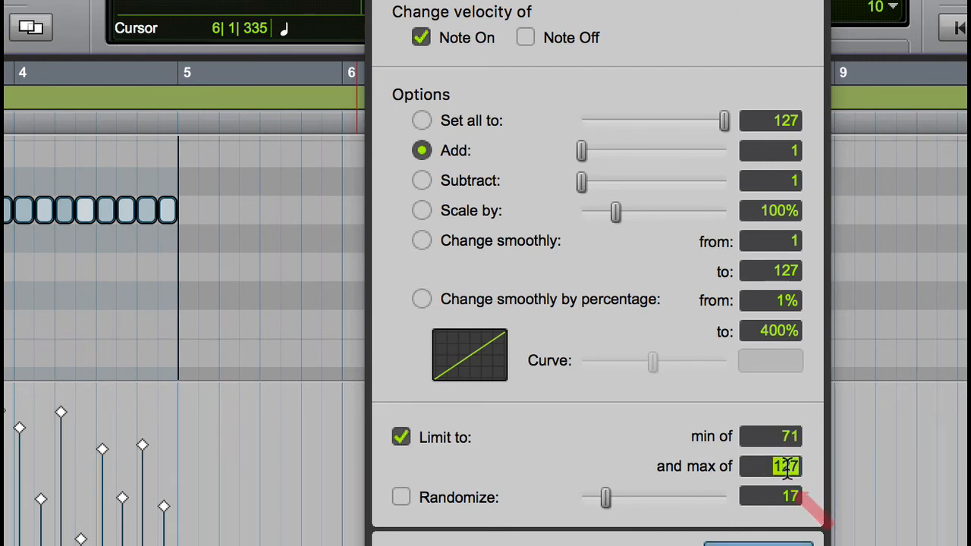
{"action": "left_click", "coordinate": [817, 518]}
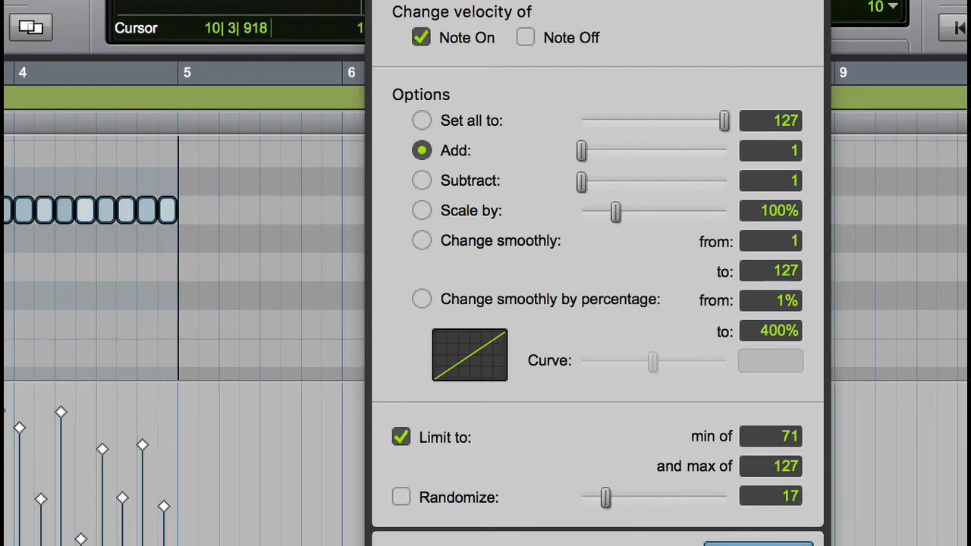
{"action": "left_click", "coordinate": [748, 464]}
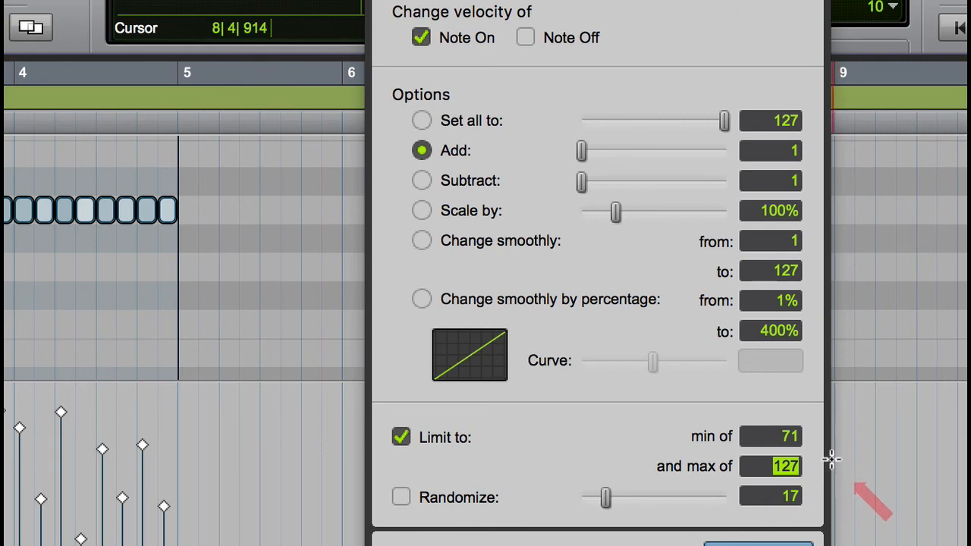
{"action": "type", "text": "103"}
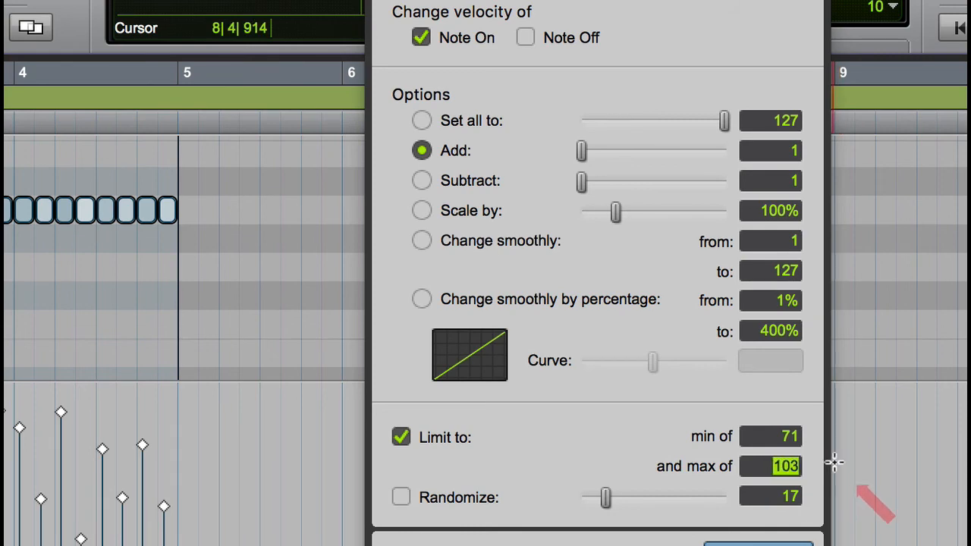
{"action": "left_click", "coordinate": [564, 442]}
{"action": "left_click", "coordinate": [400, 437]}
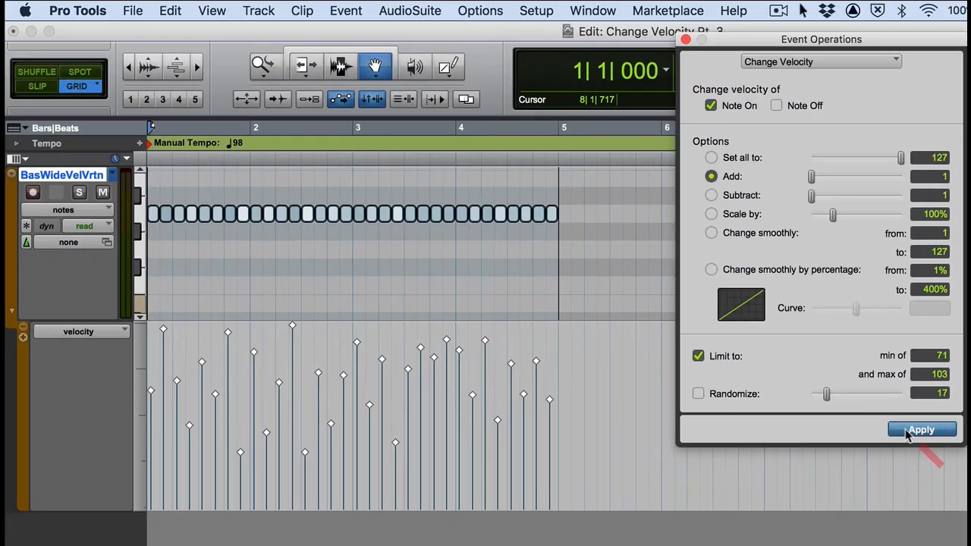
{"action": "left_click", "coordinate": [860, 472]}
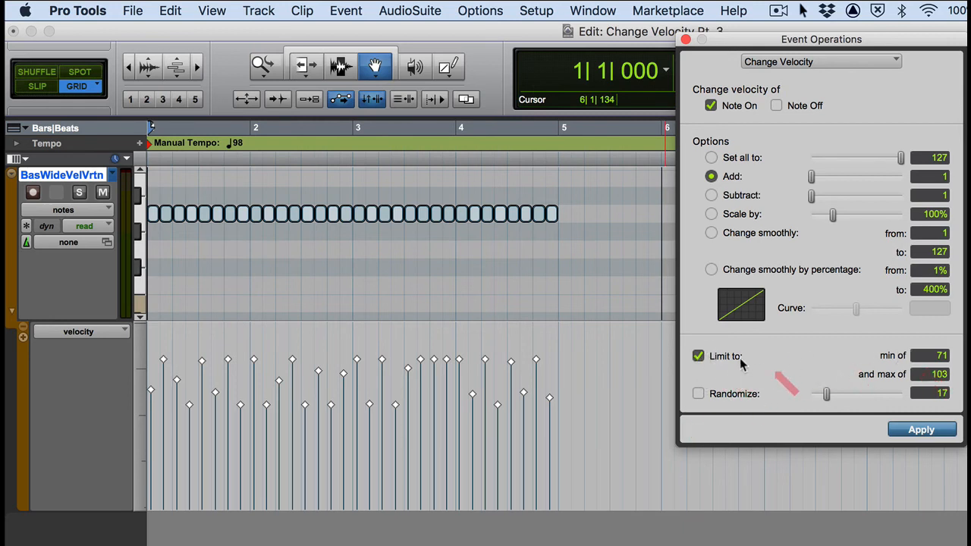
Undo the applied limiting, set the Limit to minimum to 90, and apply it again with the maximum of 103.
{"action": "key", "text": "super+z"}
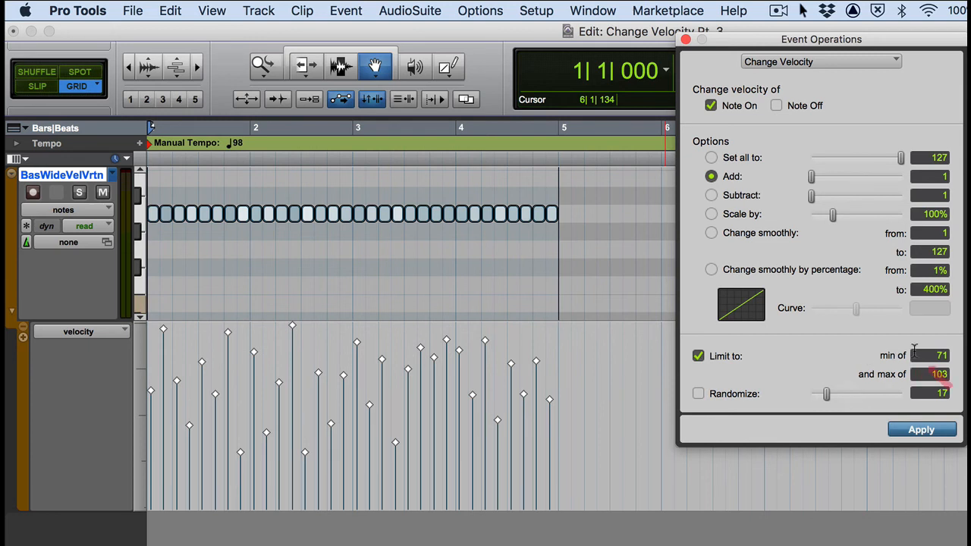
{"action": "left_click", "coordinate": [941, 355]}
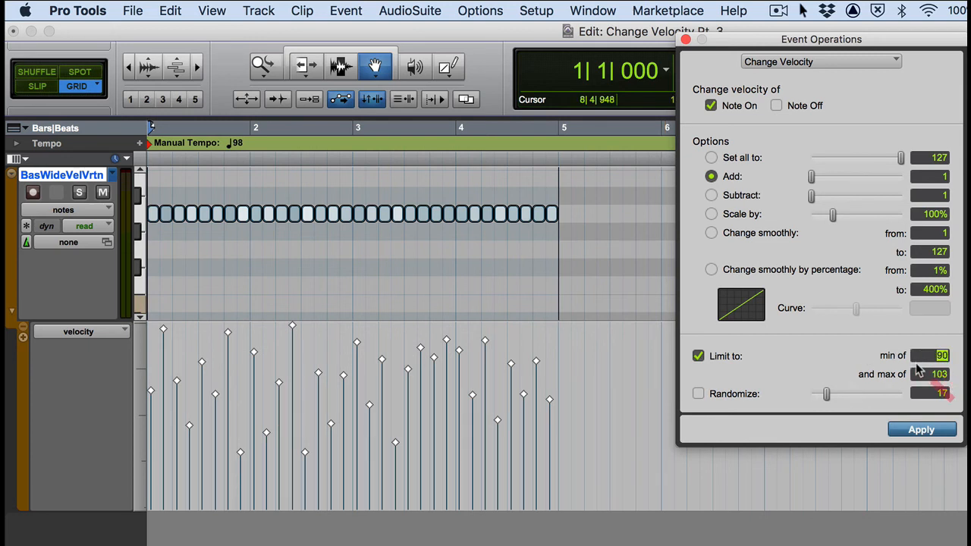
{"action": "left_click", "coordinate": [806, 380]}
{"action": "left_click", "coordinate": [924, 429]}
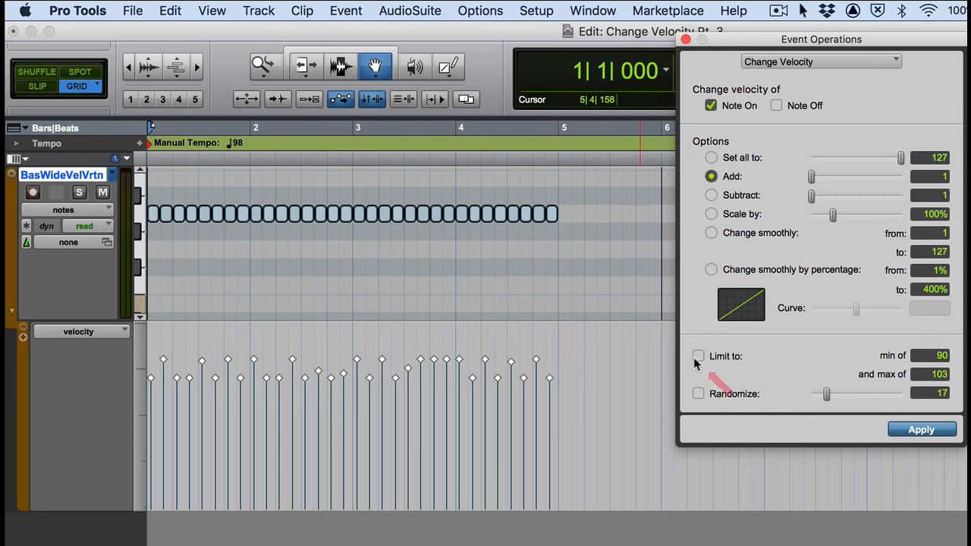
Turn off Limit to, enable Randomize at 10, and apply it to the selected notes.
{"action": "left_click_drag", "start_coordinate": [827, 395], "coordinate": [816, 400]}
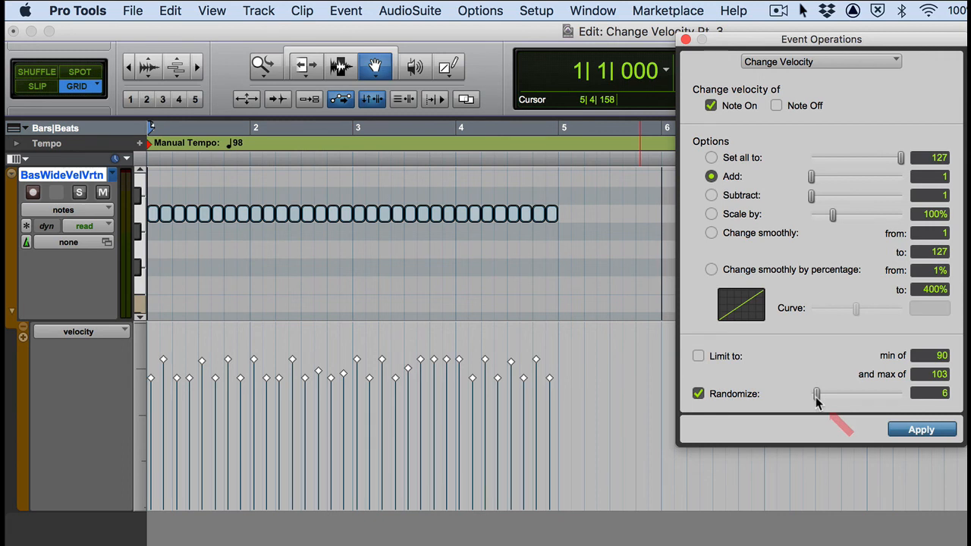
{"action": "left_click", "coordinate": [920, 429]}
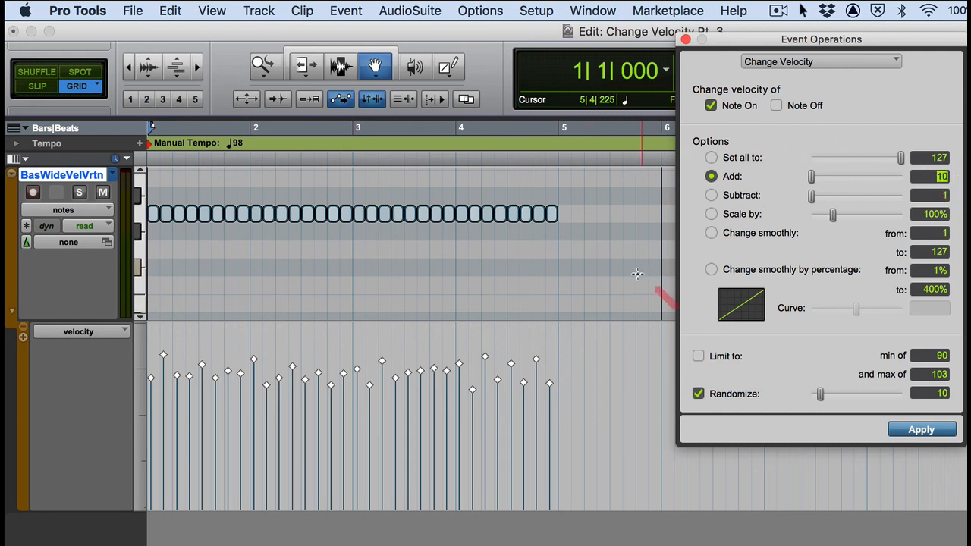
Set Add to 10, leave both Limit to and Randomize off, and apply the velocity increase to the selected notes.
{"action": "left_click", "coordinate": [698, 356]}
{"action": "left_click", "coordinate": [914, 431]}
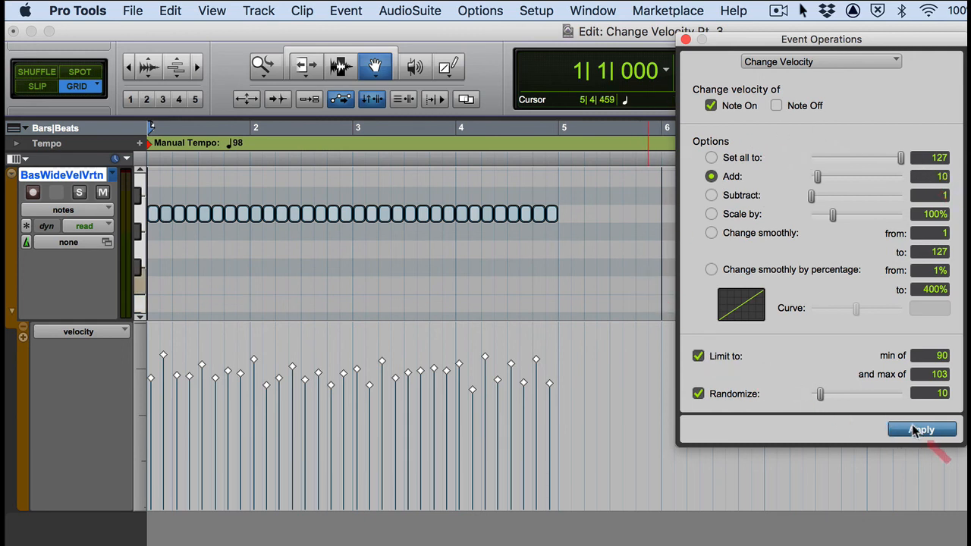
{"action": "left_click", "coordinate": [698, 393]}
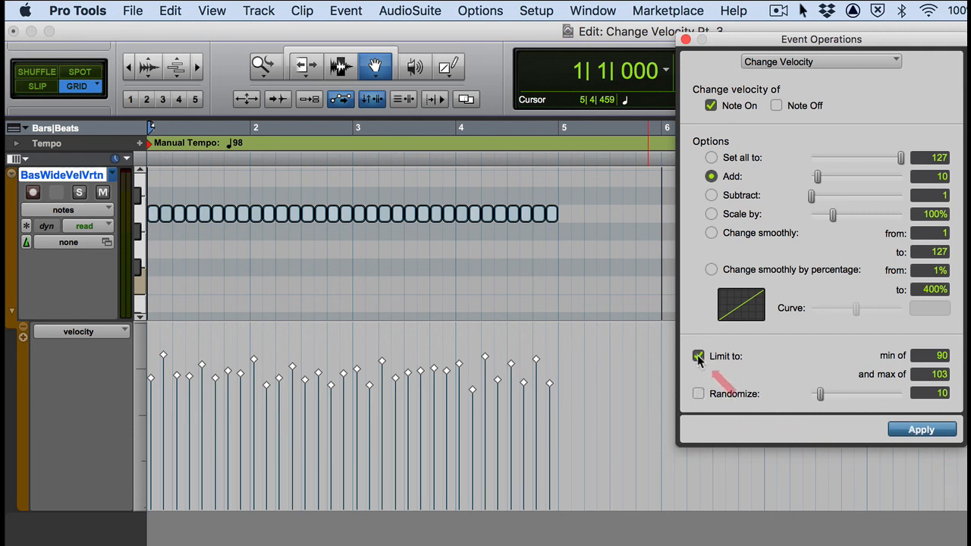
{"action": "left_click", "coordinate": [697, 356]}
{"action": "left_click", "coordinate": [918, 431]}
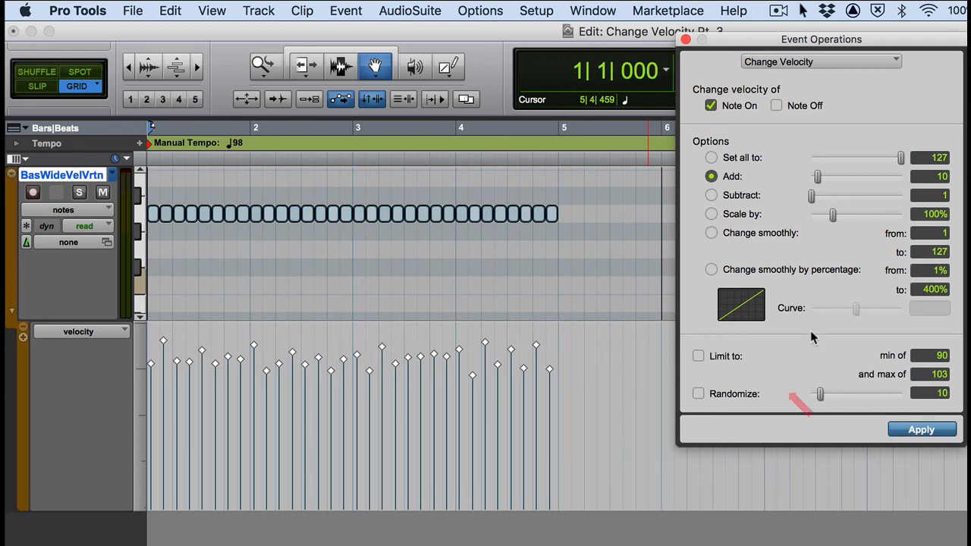
Select all the bass notes from bar 1 to bar 5 and raise their velocities together slightly in the velocity lane.
{"action": "left_click", "coordinate": [578, 214]}
{"action": "left_click_drag", "start_coordinate": [574, 201], "coordinate": [141, 238]}
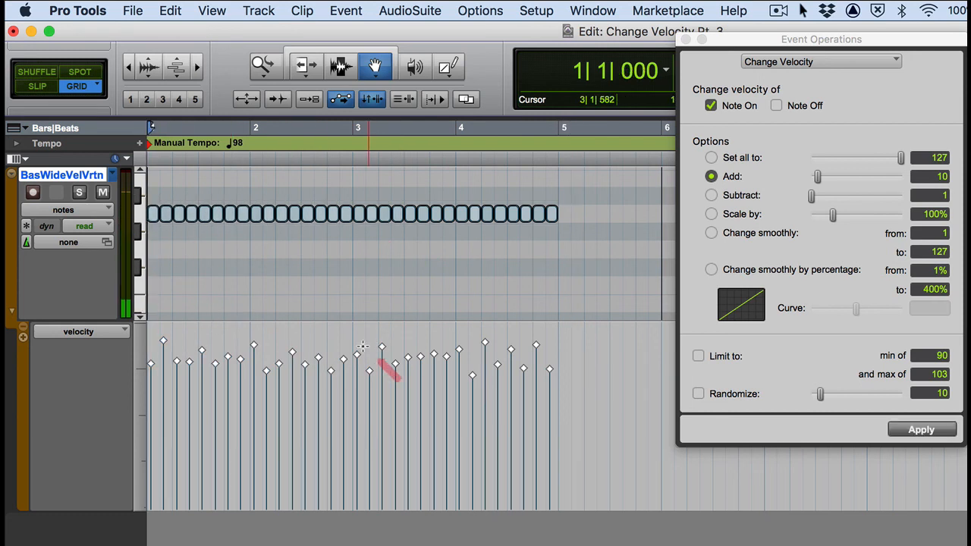
{"action": "left_click_drag", "start_coordinate": [382, 352], "coordinate": [385, 342]}
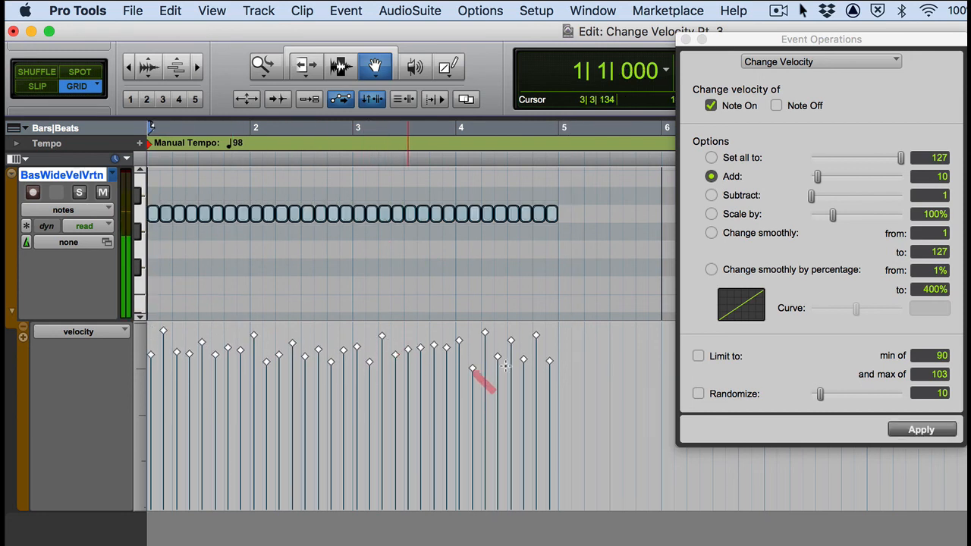
Deselect the notes, then individually raise the velocities of the low second notes in bar 4 and bar 2.
{"action": "left_click", "coordinate": [618, 401]}
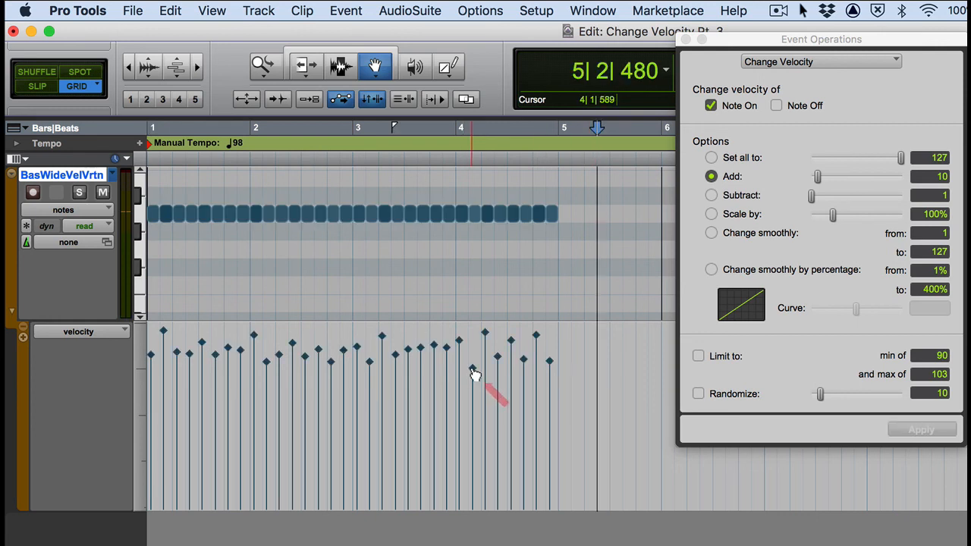
{"action": "left_click_drag", "start_coordinate": [473, 371], "coordinate": [475, 351]}
{"action": "left_click_drag", "start_coordinate": [267, 362], "coordinate": [274, 351]}
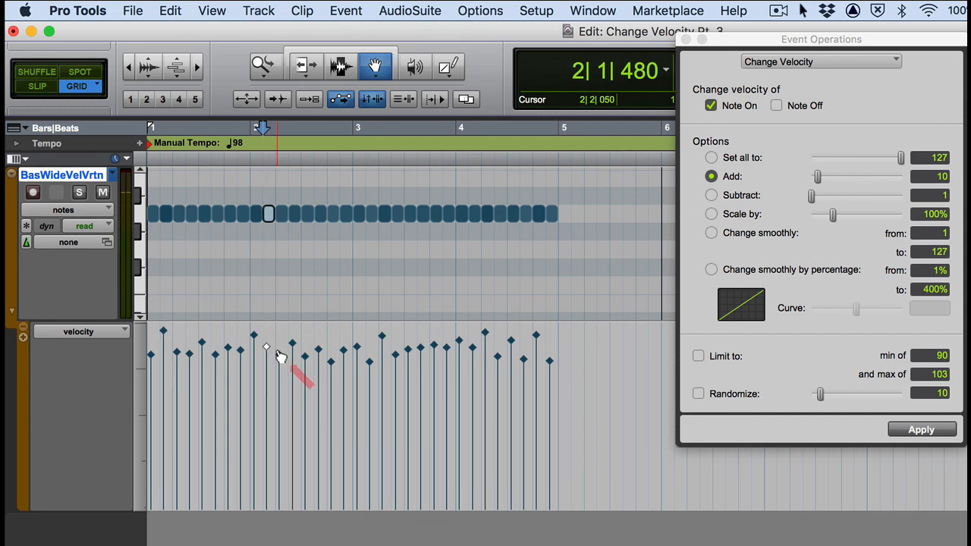